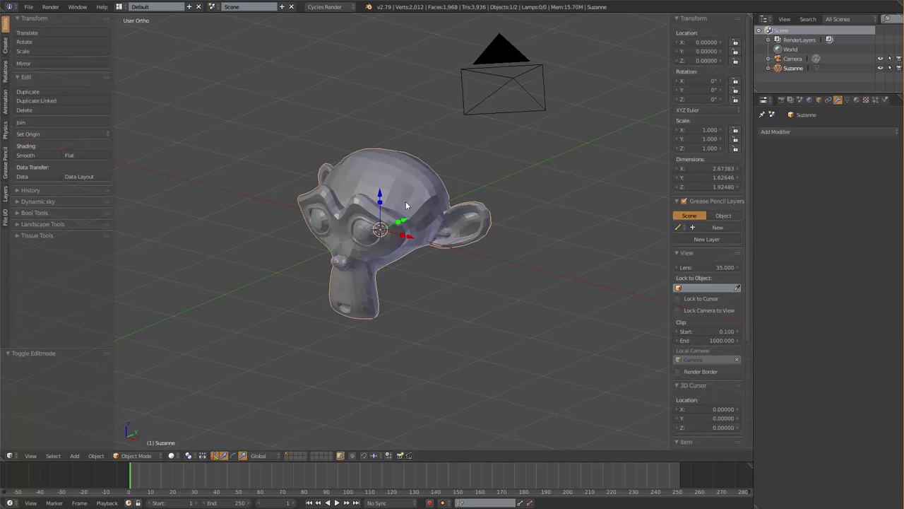
Enter Edit Mode on Suzanne and select a single vertex near the brow
key("Tab")
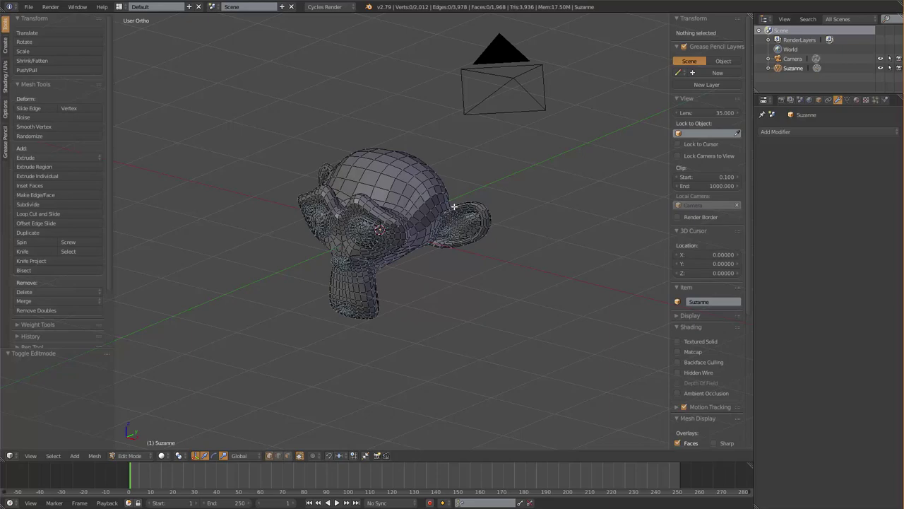
scroll(454, 209, "up", 4)
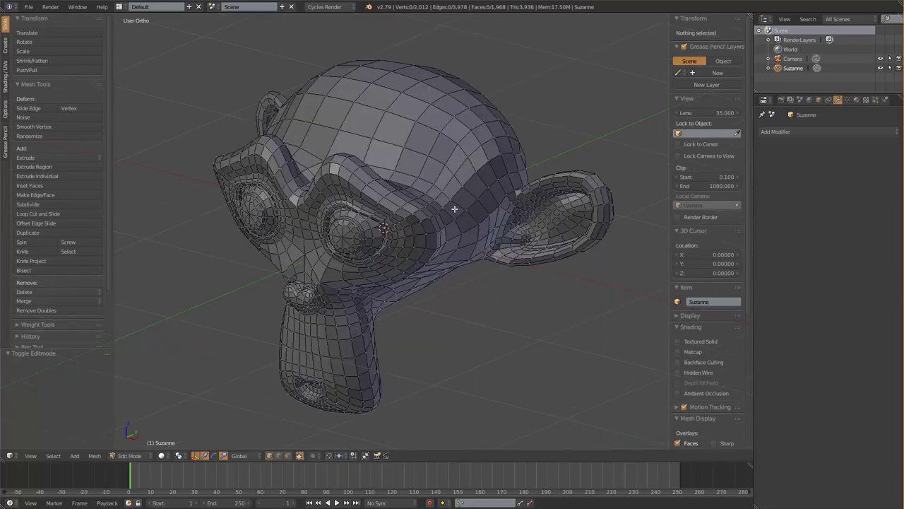
right_click(415, 121)
mouse_move(416, 121)
middle_mouse_down()
mouse_move(462, 146)
mouse_move(373, 116)
mouse_move(387, 109)
middle_mouse_up()
right_click(352, 198)
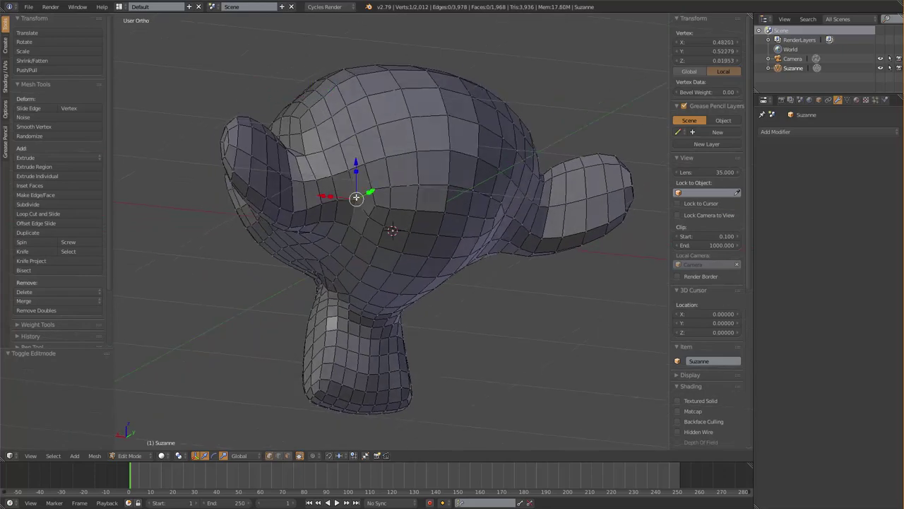
scroll(390, 195, "up", 5)
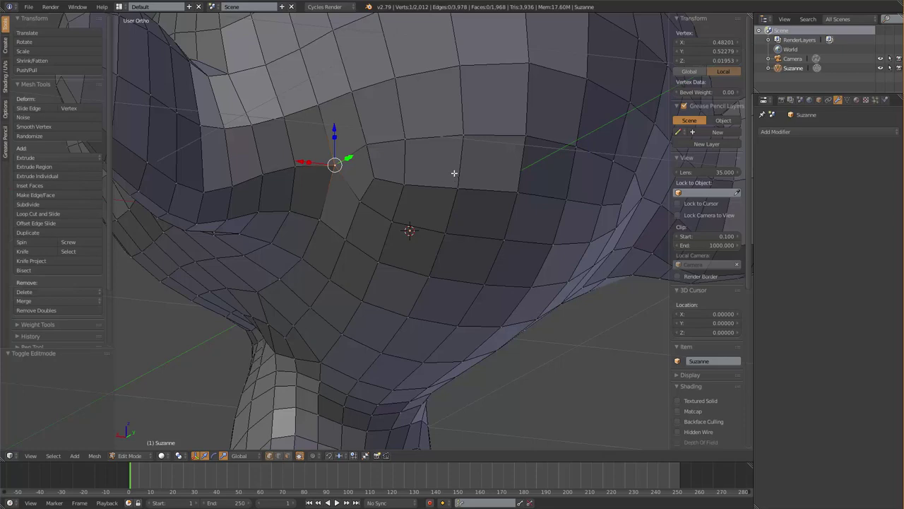
Select Similar by Amount of Adjacent Faces to get 32 vertices, then orbit to inspect them
key("shift+g")
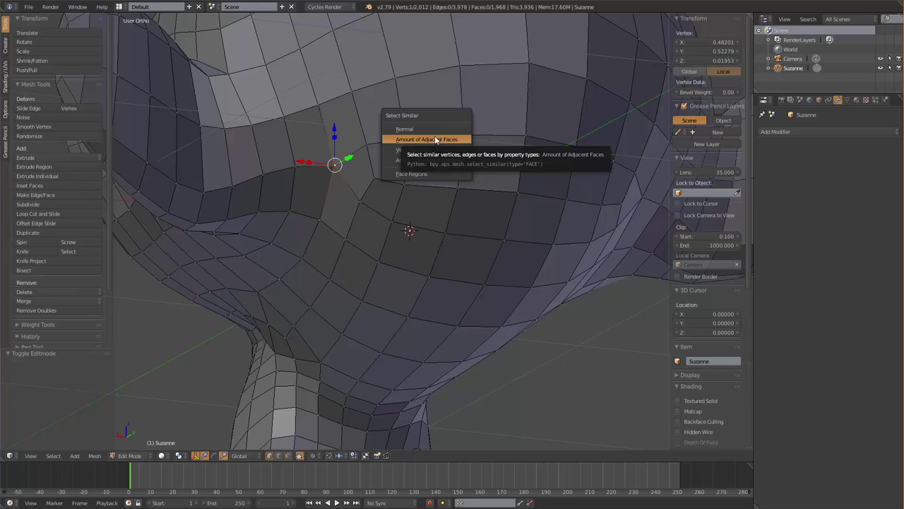
left_click(433, 139)
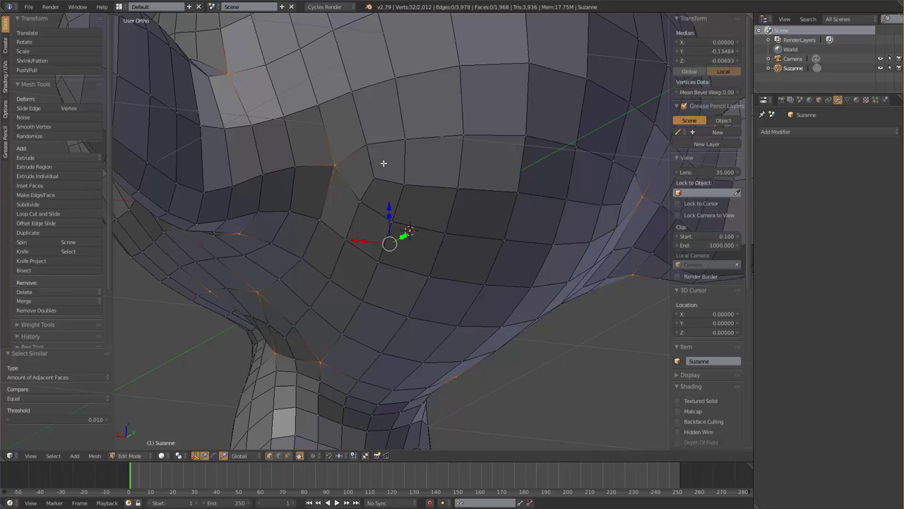
scroll(384, 163, "down", 5)
middle_click_drag(408, 162, 322, 179)
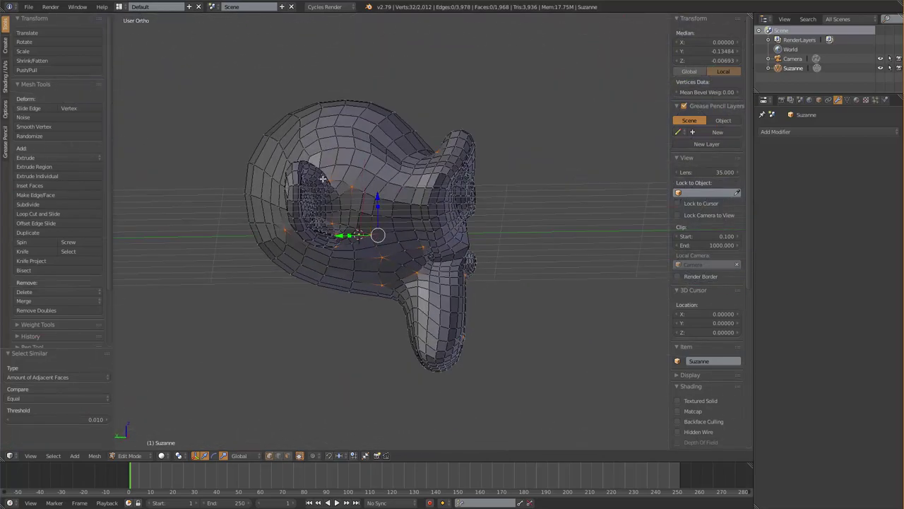
scroll(322, 179, "up", 5)
mouse_move(377, 194)
middle_mouse_down()
mouse_move(358, 163)
mouse_move(350, 217)
middle_mouse_up()
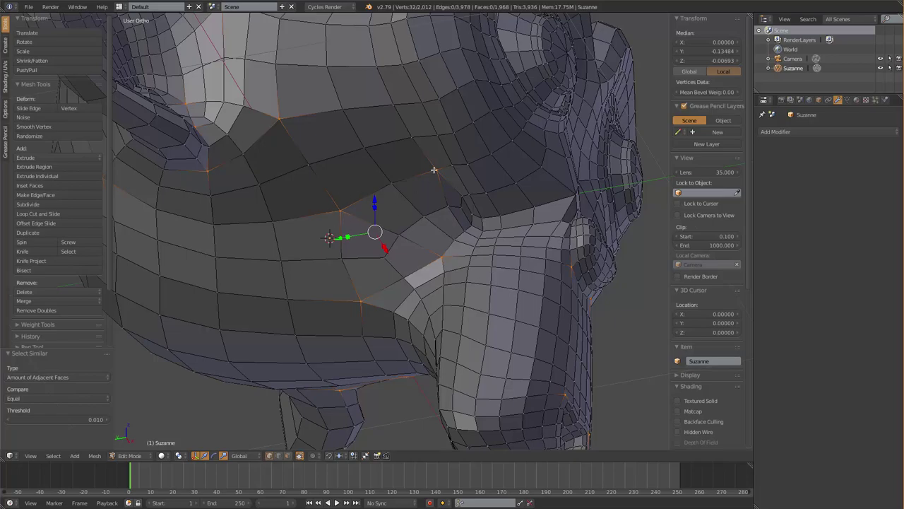
middle_click_drag(438, 176, 185, 210)
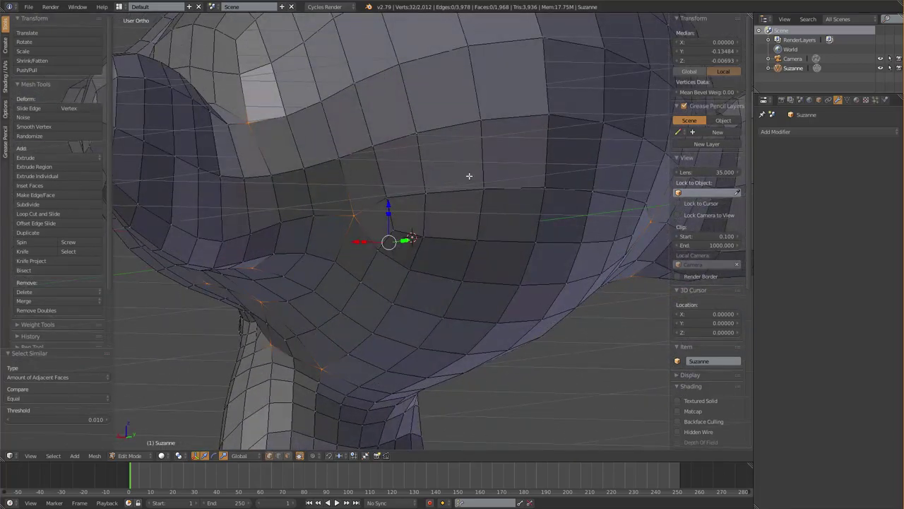
Reopen the Shift+G Select Similar vertex menu for the 32 selected vertices
key("shift+g")
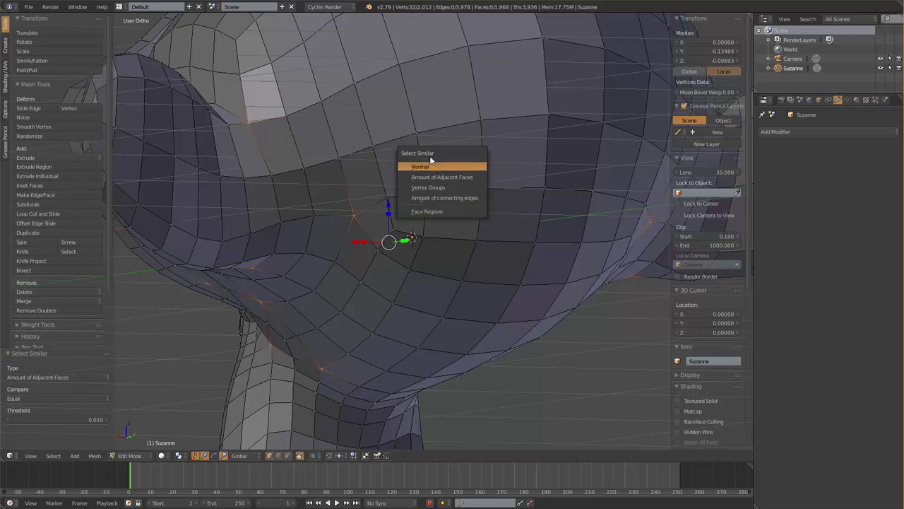
Switch to edge selection, pick one forehead edge, and show its Select Similar options
left_click(434, 177)
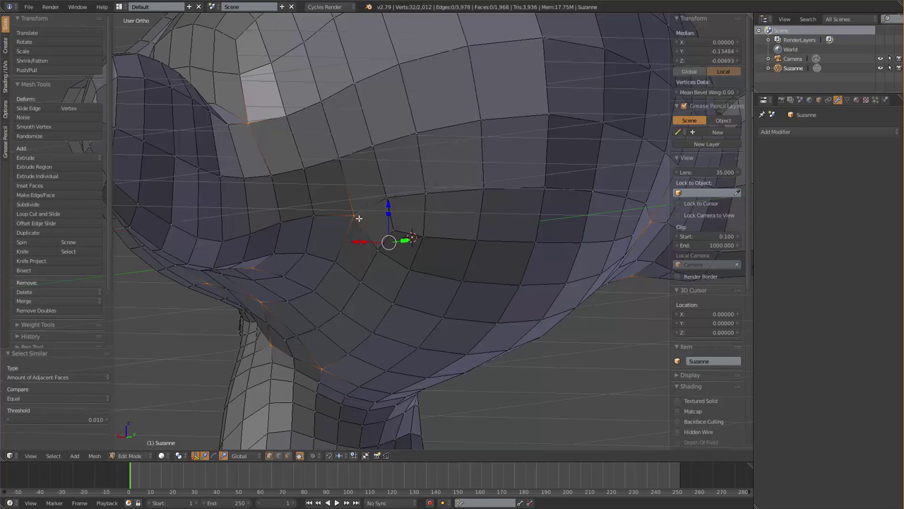
key("ctrl+Tab")
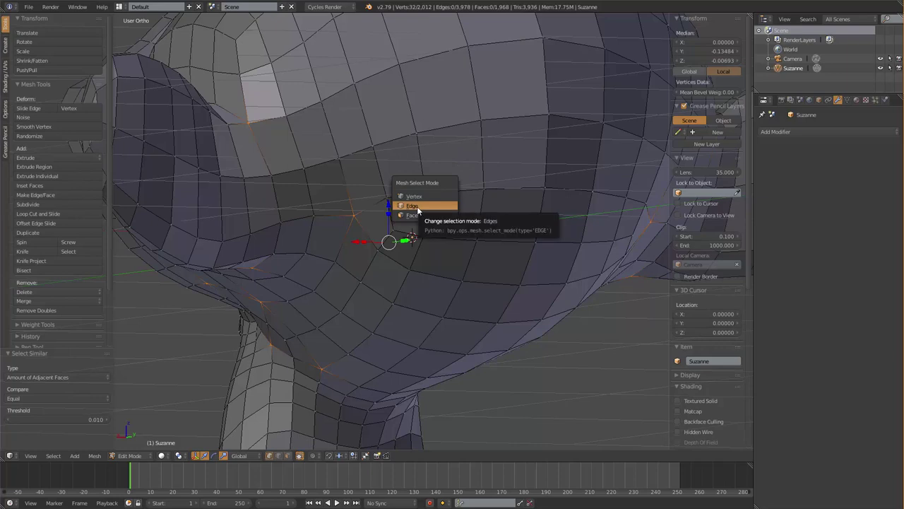
left_click(417, 205)
right_click(479, 149)
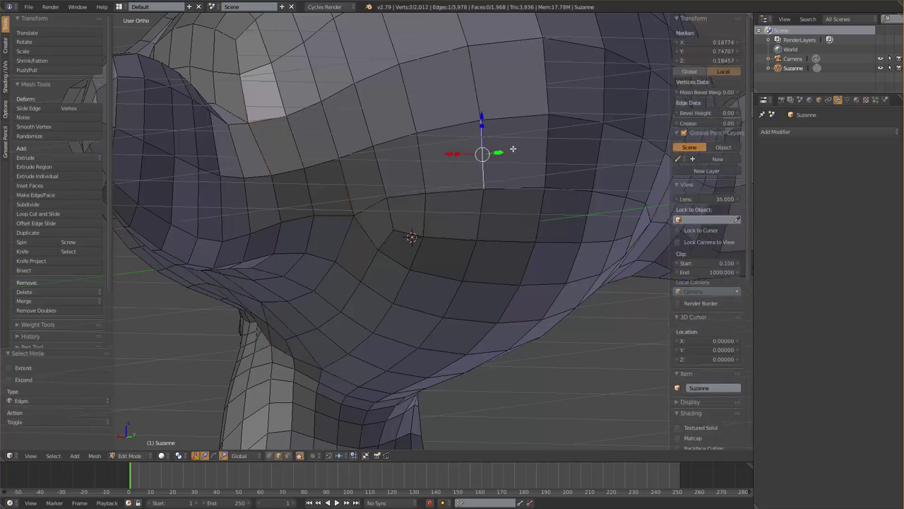
key("shift+g")
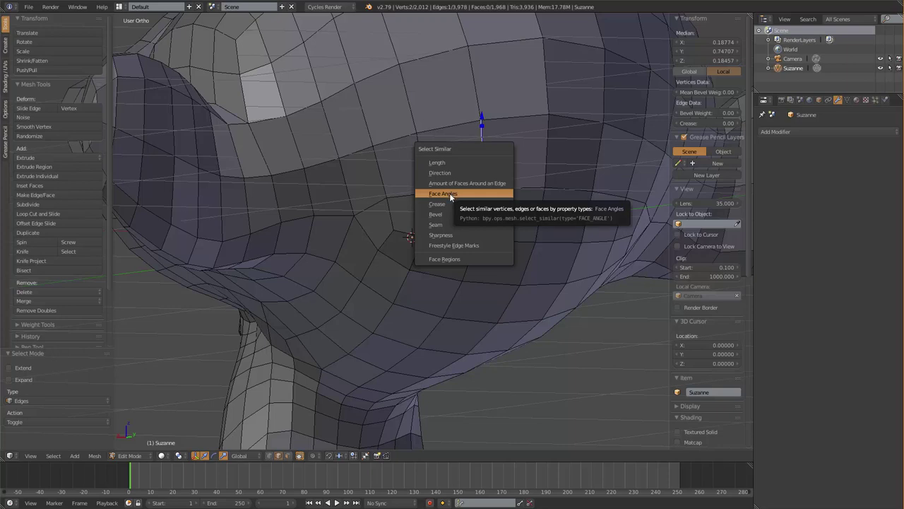
Select the 173 edges matching by Face Angles, inspect them, and reopen the edge options
left_click(449, 193)
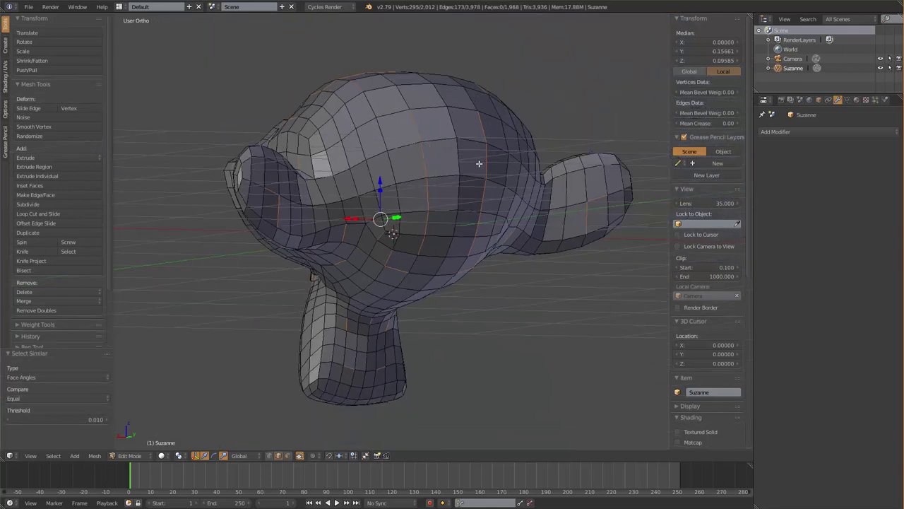
scroll(449, 192, "down", 5)
middle_click_drag(503, 150, 432, 151)
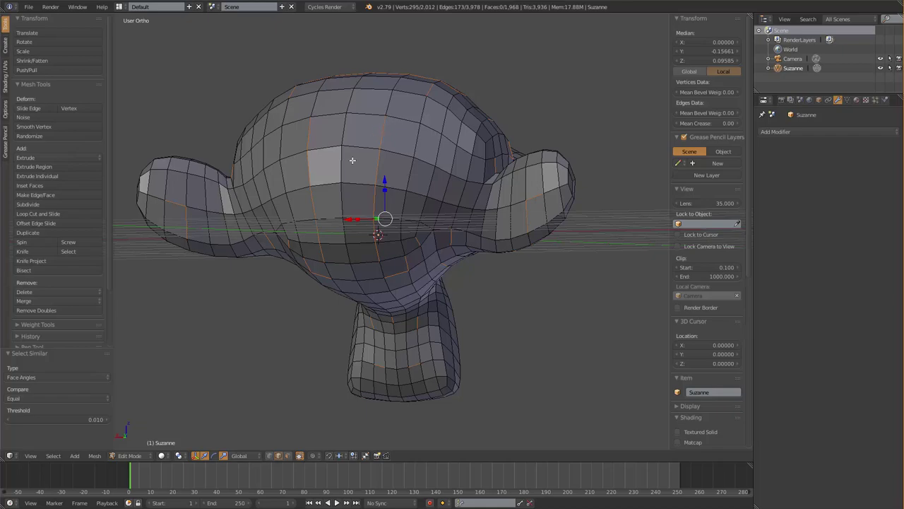
middle_click_drag(387, 128, 418, 173)
scroll(418, 173, "up", 2)
key("shift+g")
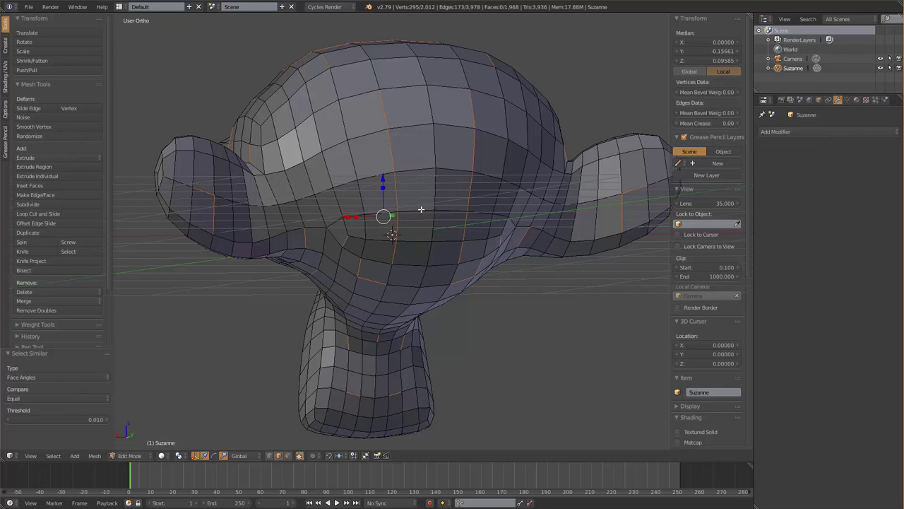
key("shift+g")
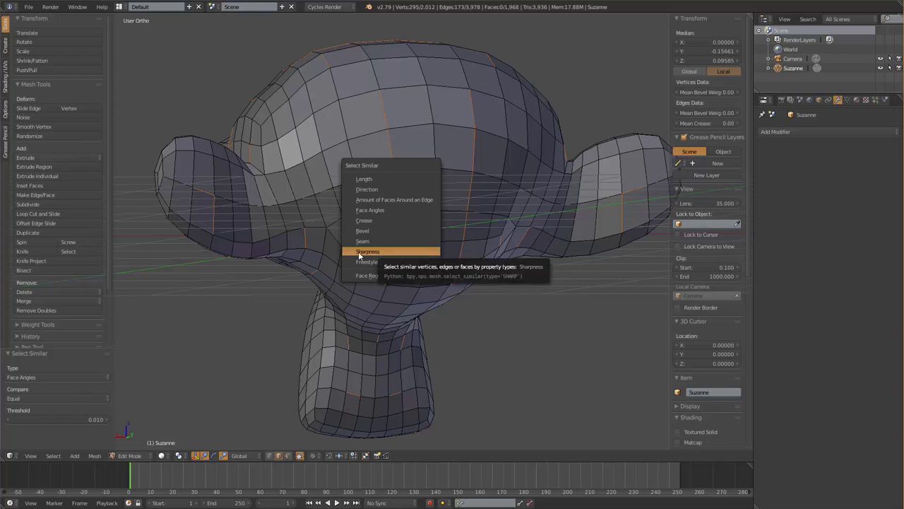
Return Suzanne to Object Mode and orbit to a three-quarter view
key("Escape")
key("ctrl+Tab")
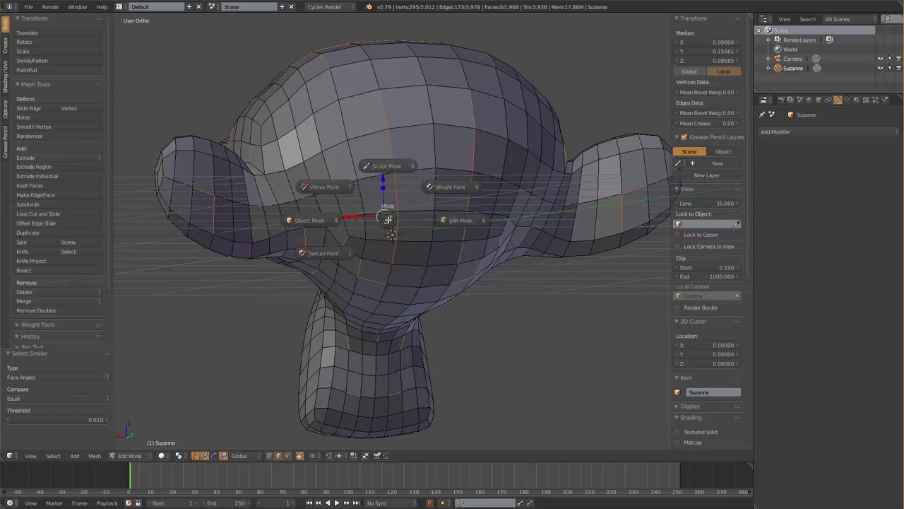
left_click(230, 227)
mouse_move(422, 205)
middle_mouse_down()
mouse_move(397, 173)
mouse_move(386, 126)
middle_mouse_up()
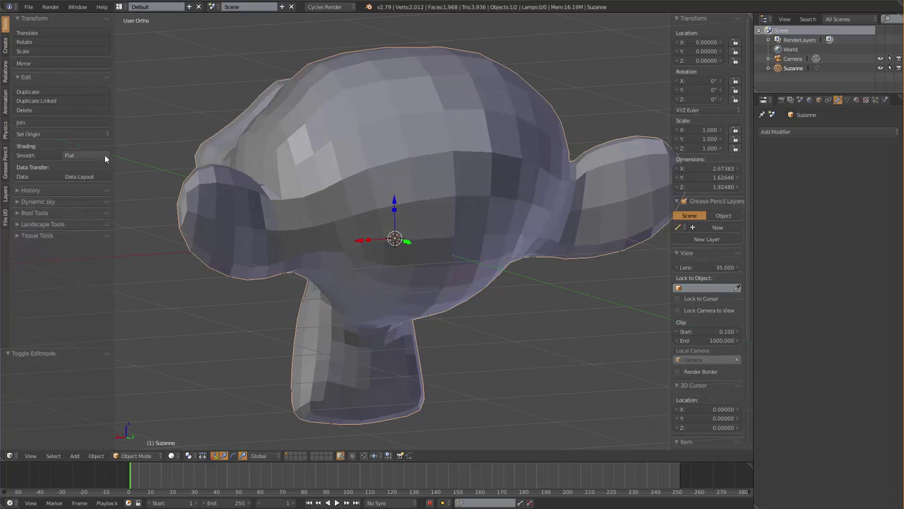
Toggle Suzanne between smooth and flat shading, leave it flat, and re-enter Edit Mode
left_click(41, 154)
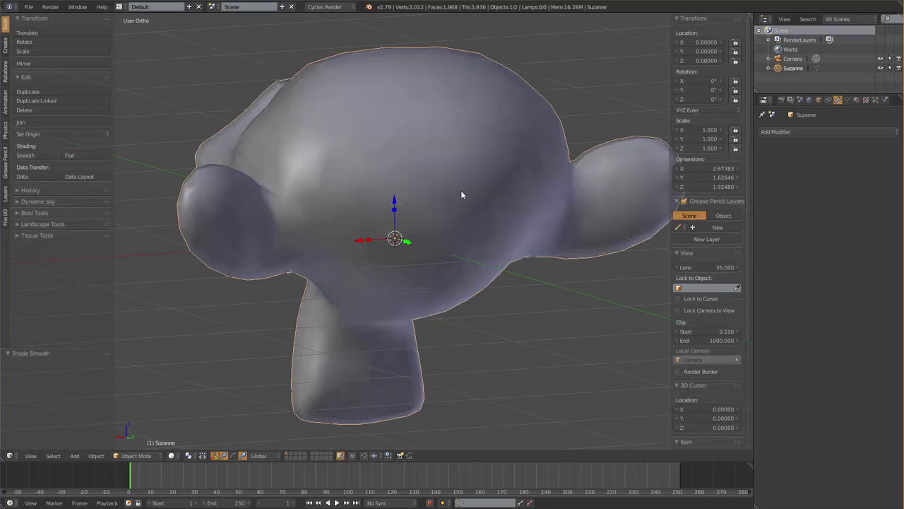
left_click(77, 156)
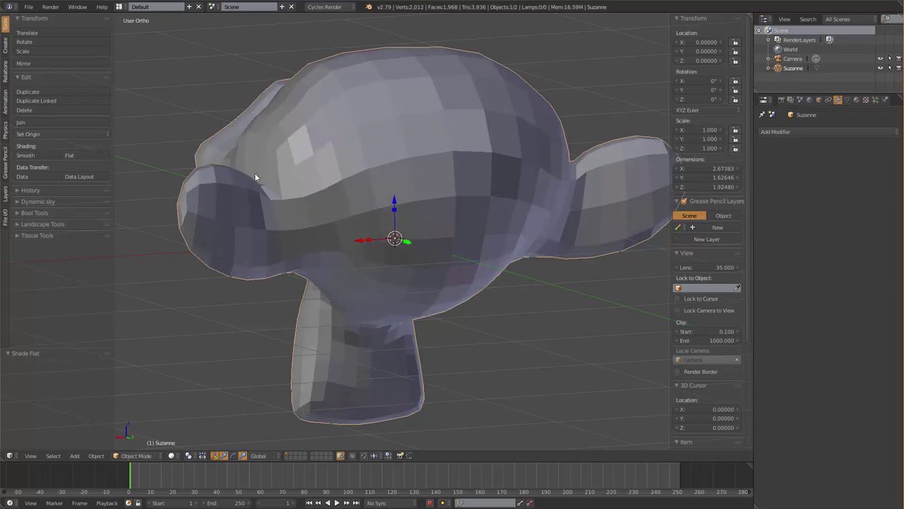
left_click(42, 155)
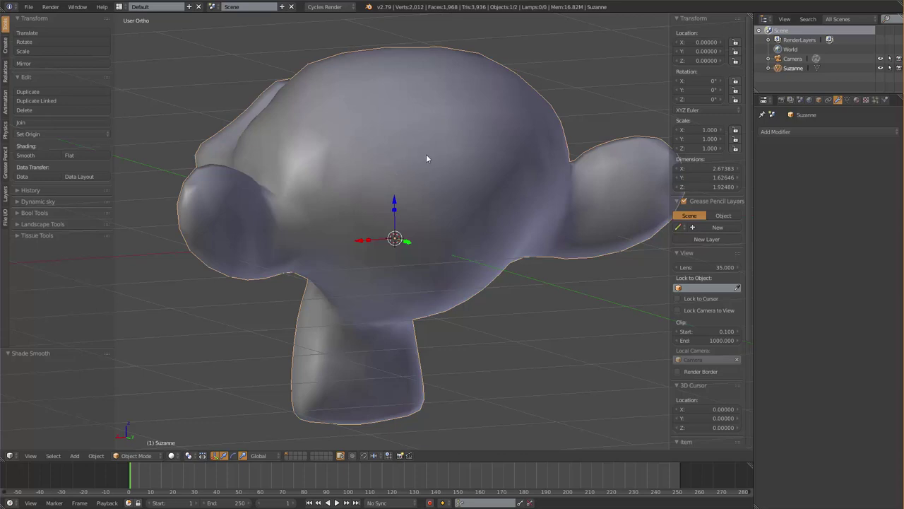
left_click(91, 155)
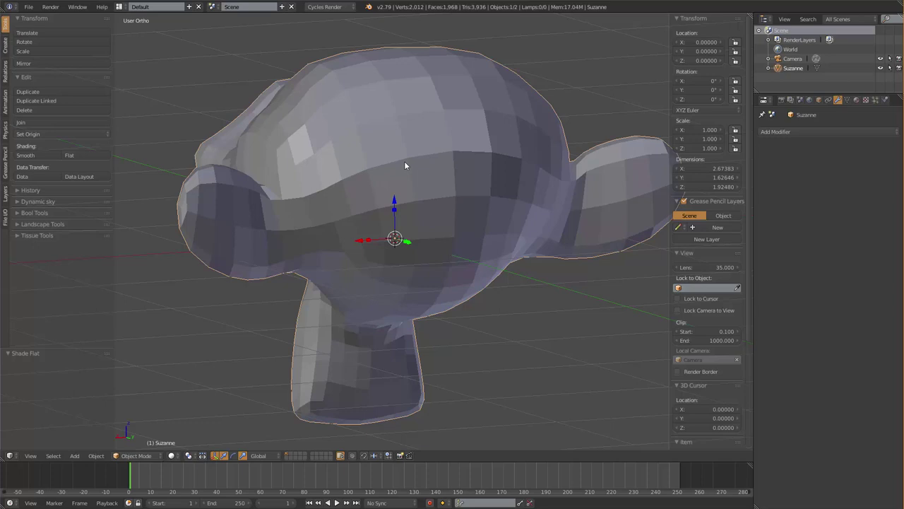
key("Tab")
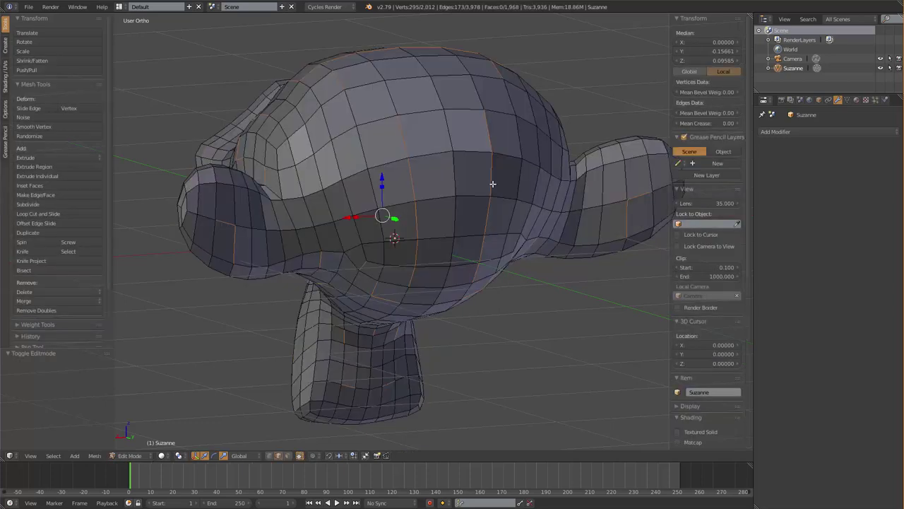
Browse the similar-edge options twice without applying any, then show the Mesh Select Mode menu
key("shift+g")
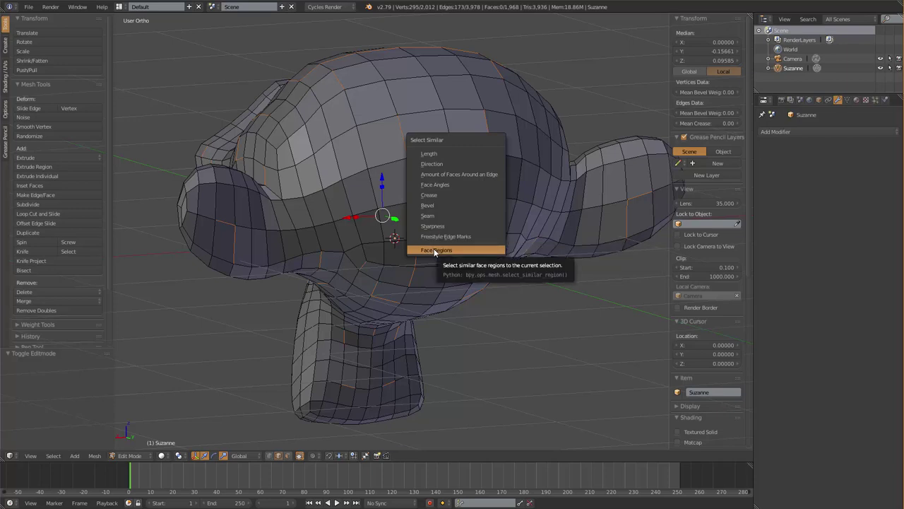
key("Escape")
key("shift+a")
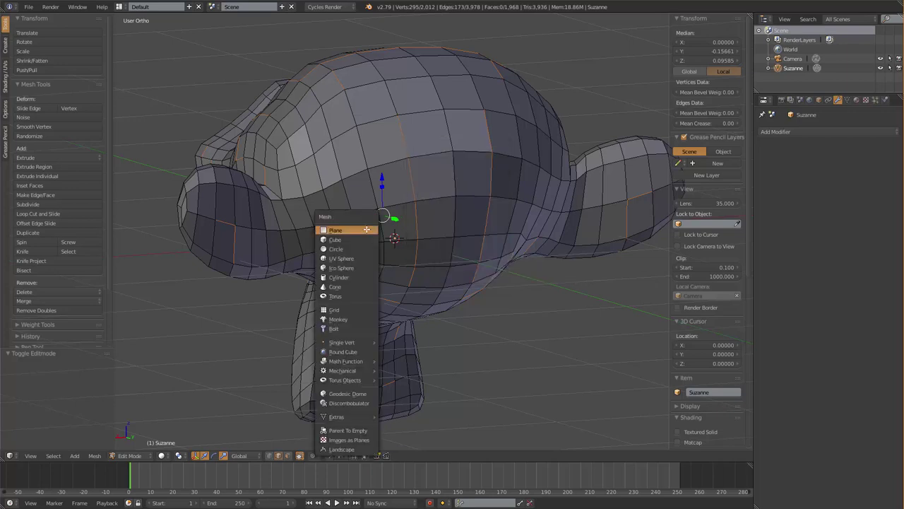
key("shift+g")
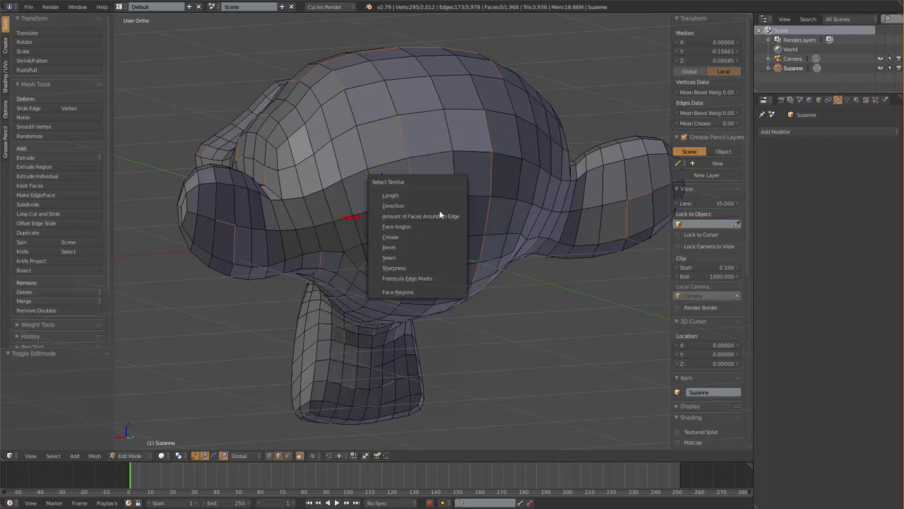
key("Escape")
key("ctrl+Tab")
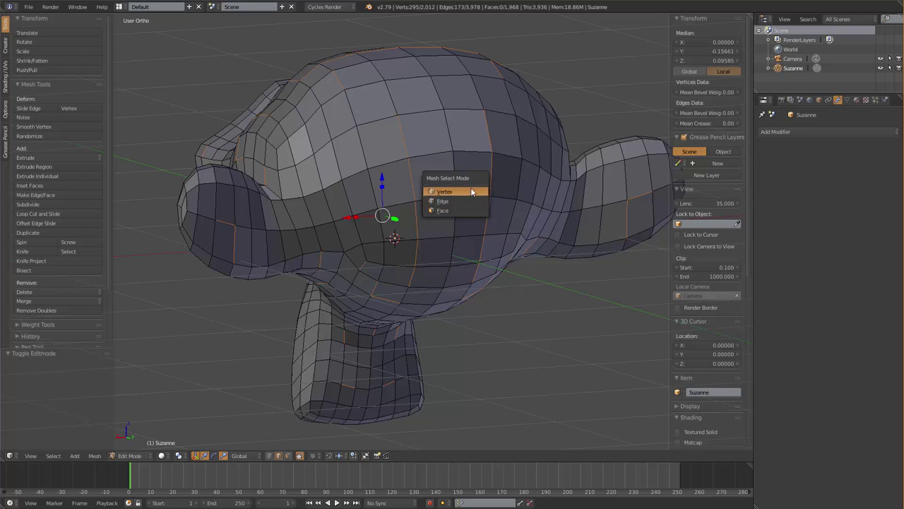
Switch to vertex mode, view the similar-vertex options without applying, then change to face selection
left_click(472, 192)
key("shift+g")
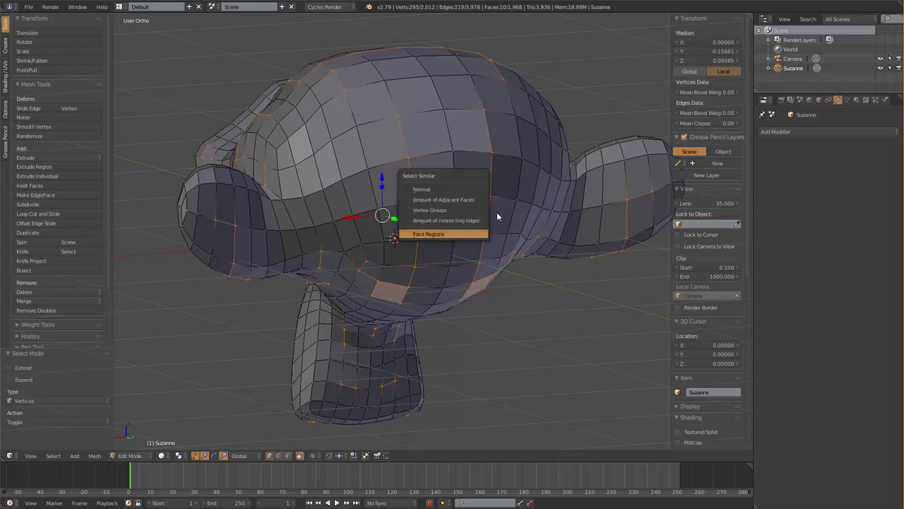
key("Escape")
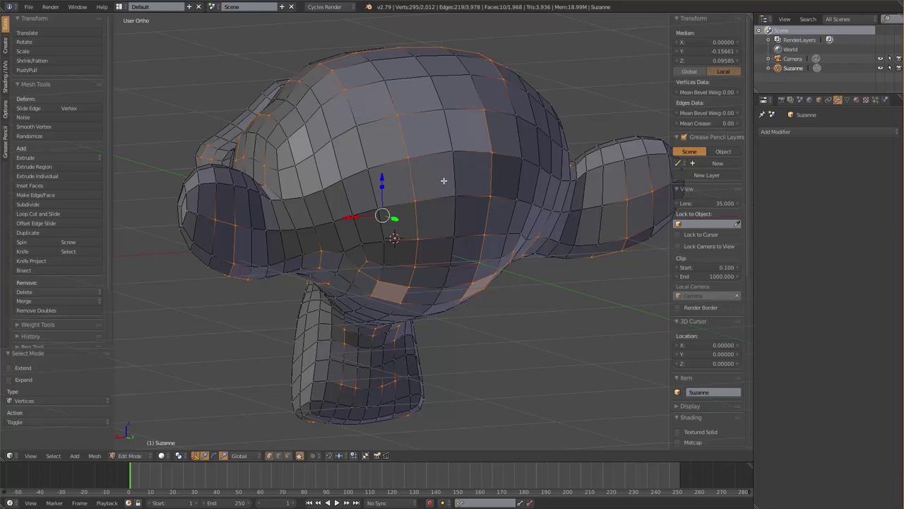
key("ctrl+Tab")
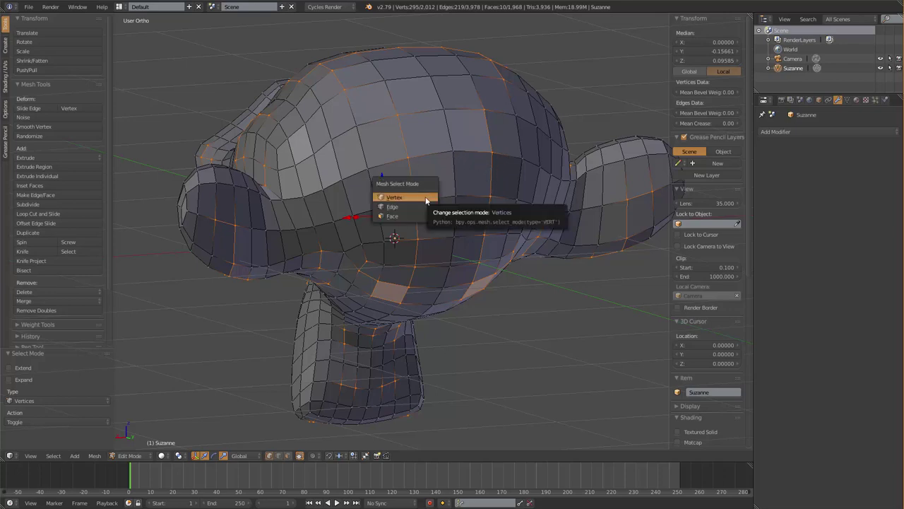
left_click(394, 217)
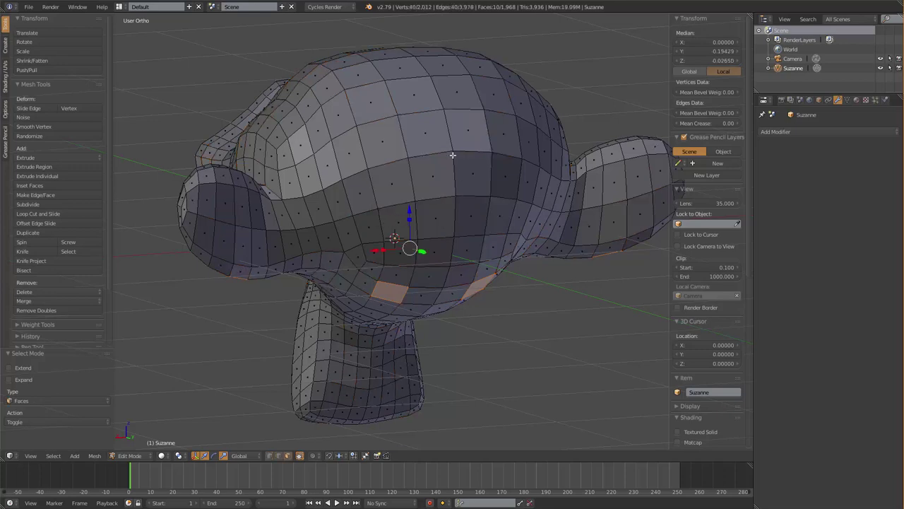
Select one face on top of the head and run Select Similar with Co-planar
right_click(424, 147)
key("shift+g")
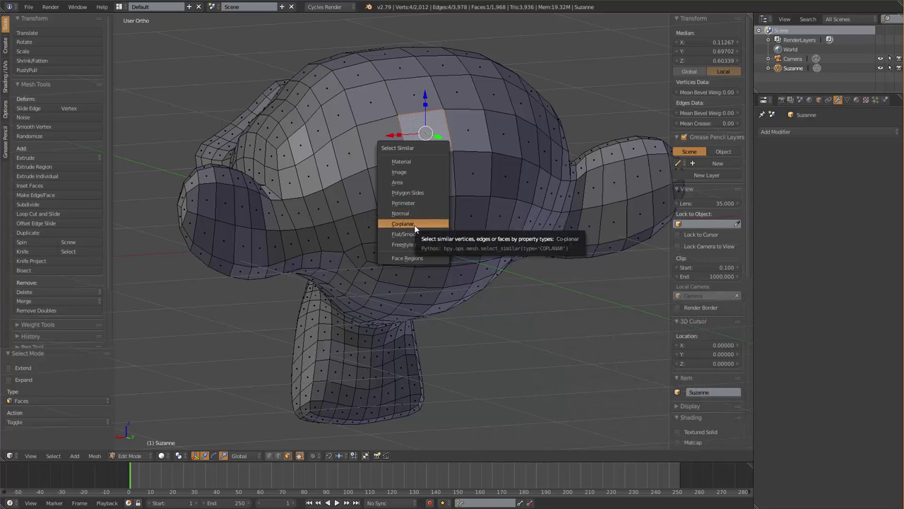
left_click(414, 224)
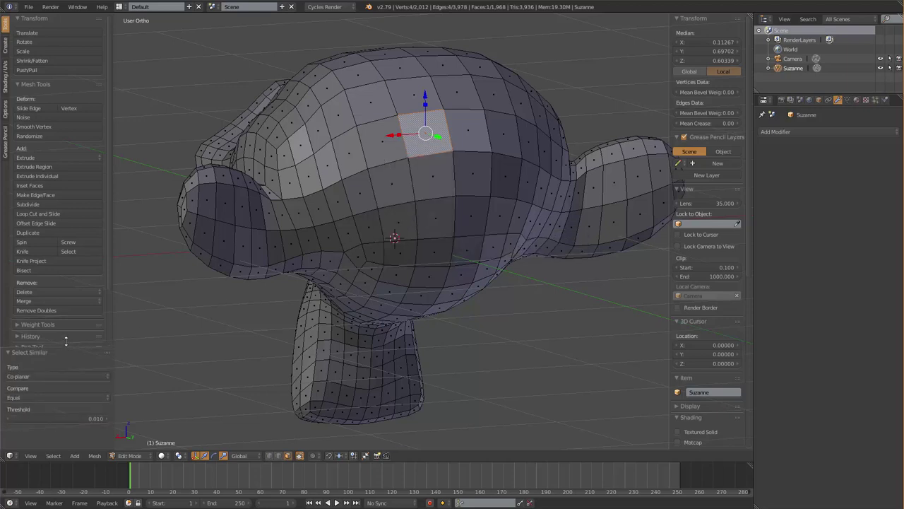
Raise the Co-planar threshold to 0.130, selecting 12 forehead faces, and orbit to check them
left_click_drag(66, 351, 63, 272)
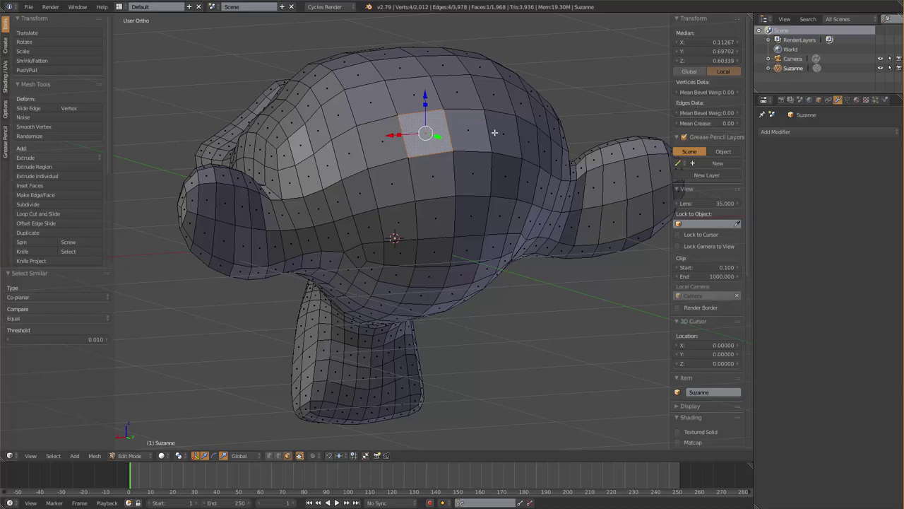
middle_click_drag(439, 142, 365, 179)
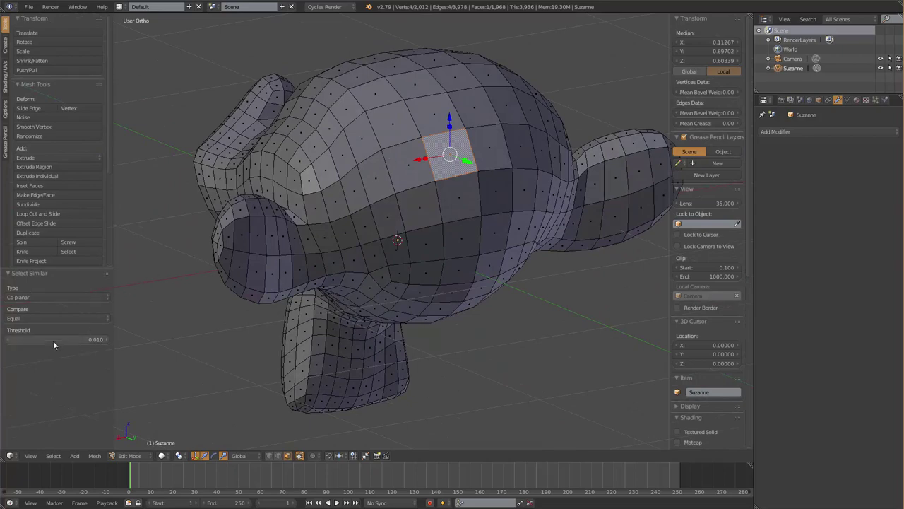
mouse_move(53, 340)
left_mouse_down()
mouse_move(92, 339)
mouse_move(74, 340)
left_mouse_up()
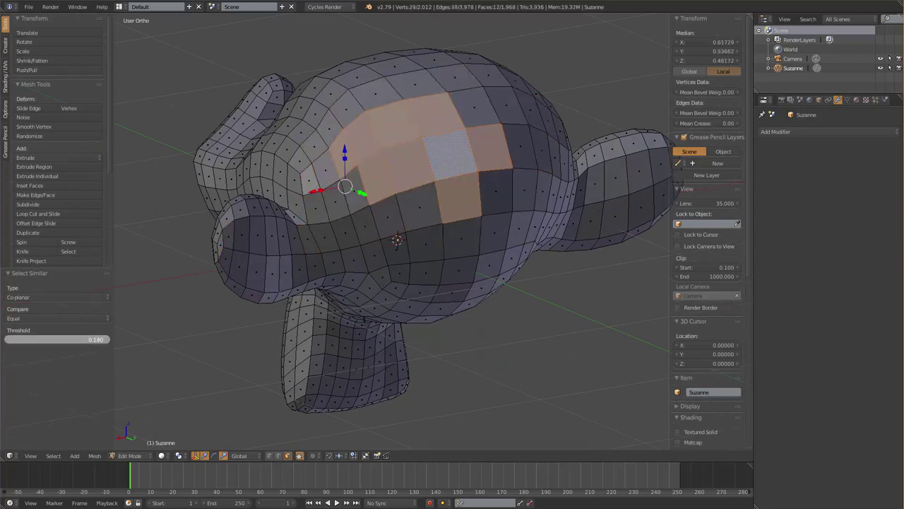
middle_click_drag(453, 191, 491, 172)
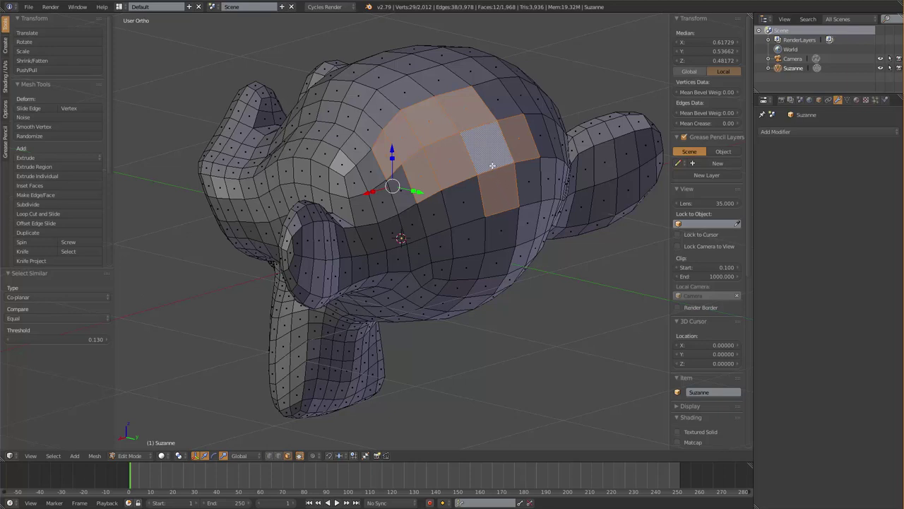
mouse_move(490, 181)
middle_mouse_down()
mouse_move(457, 138)
mouse_move(428, 164)
middle_mouse_up()
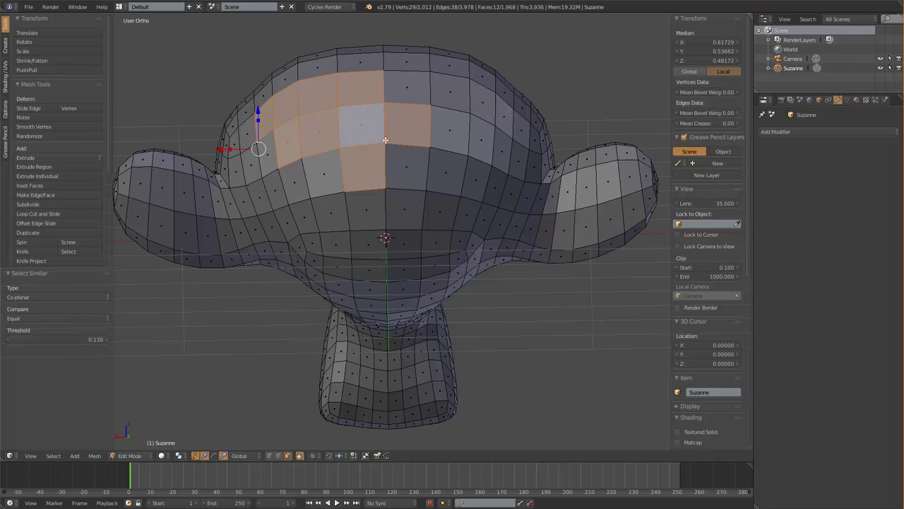
key("shift+g")
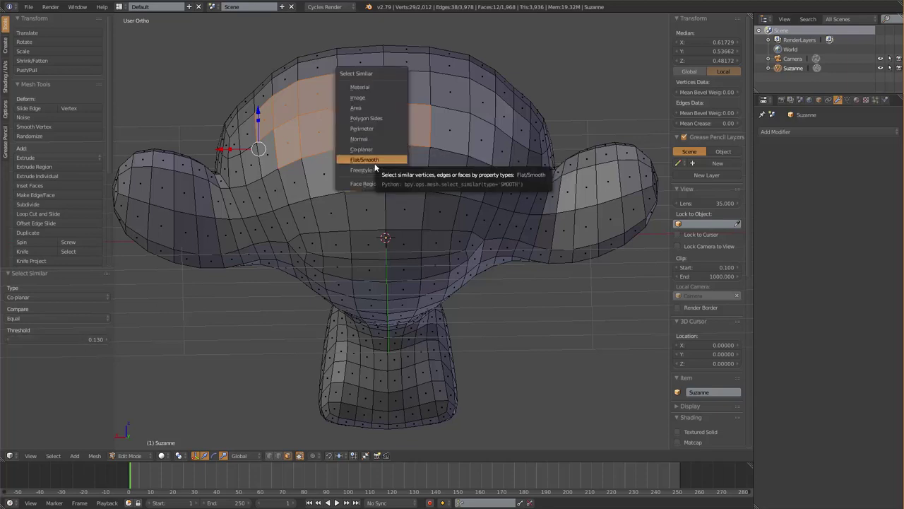
left_click(375, 167)
key("Tab")
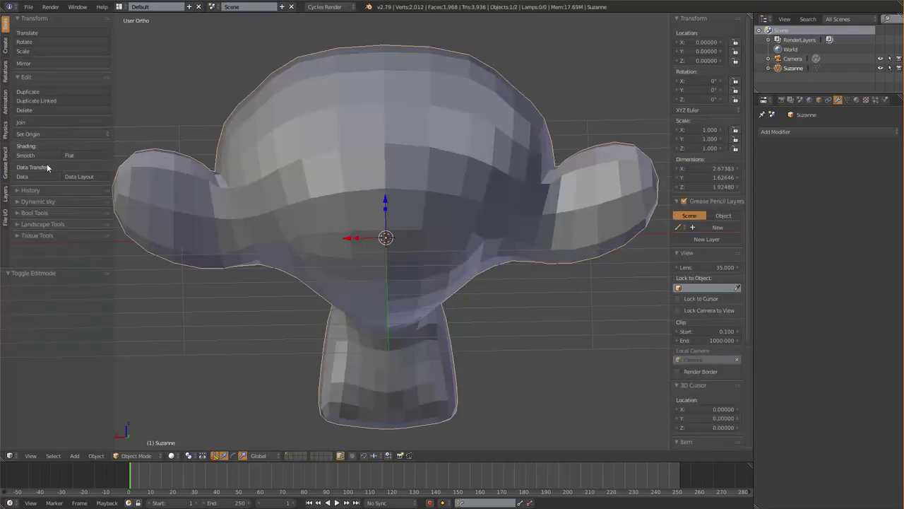
key("Tab")
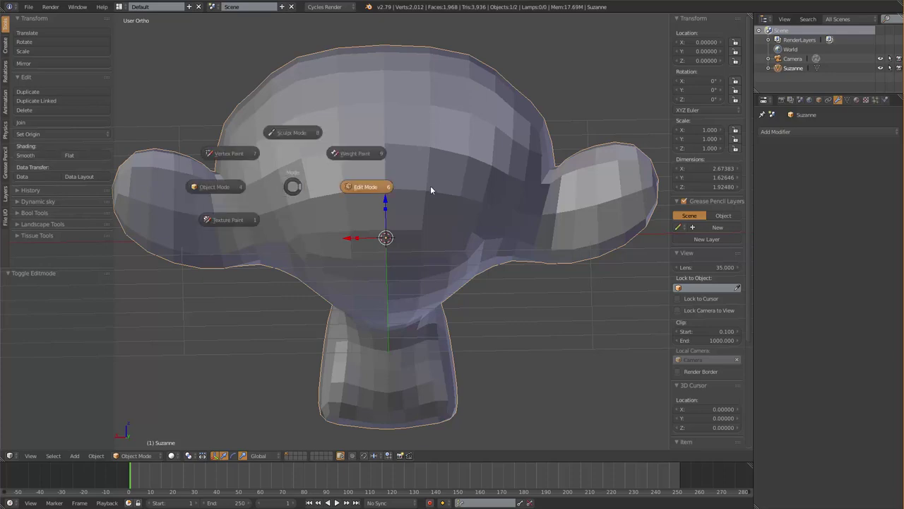
key("shift+g")
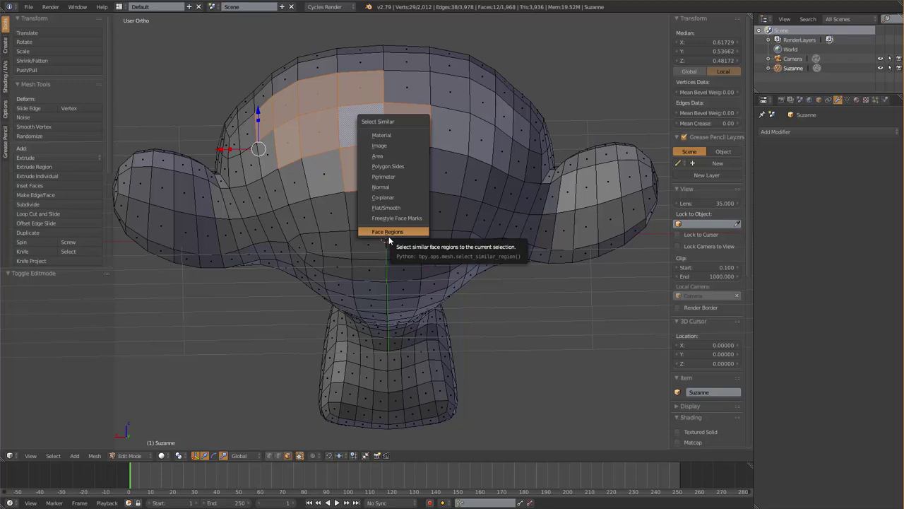
left_click(387, 234)
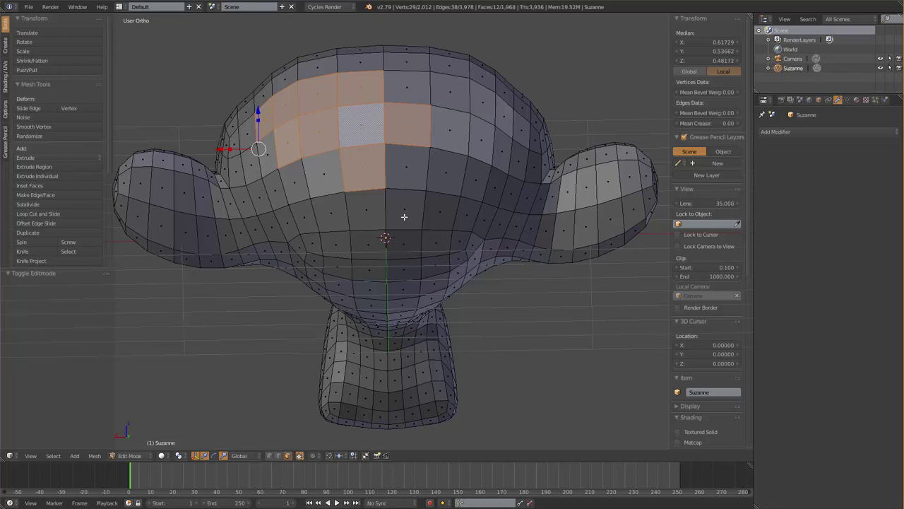
Deselect all 1,968 faces on Suzanne and orbit out to an oblique view of the whole monkey
key("a")
scroll(399, 215, "down", 2)
mouse_move(399, 216)
middle_mouse_down()
mouse_move(444, 241)
mouse_move(453, 226)
middle_mouse_up()
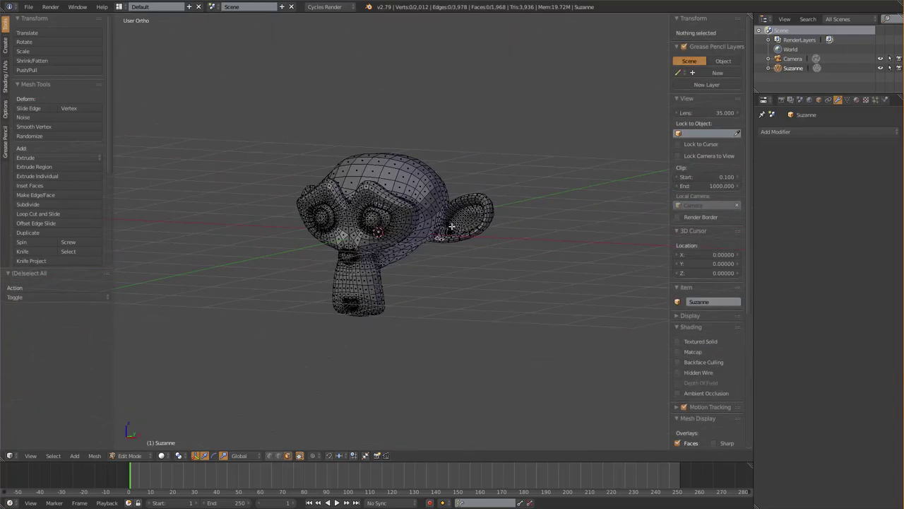